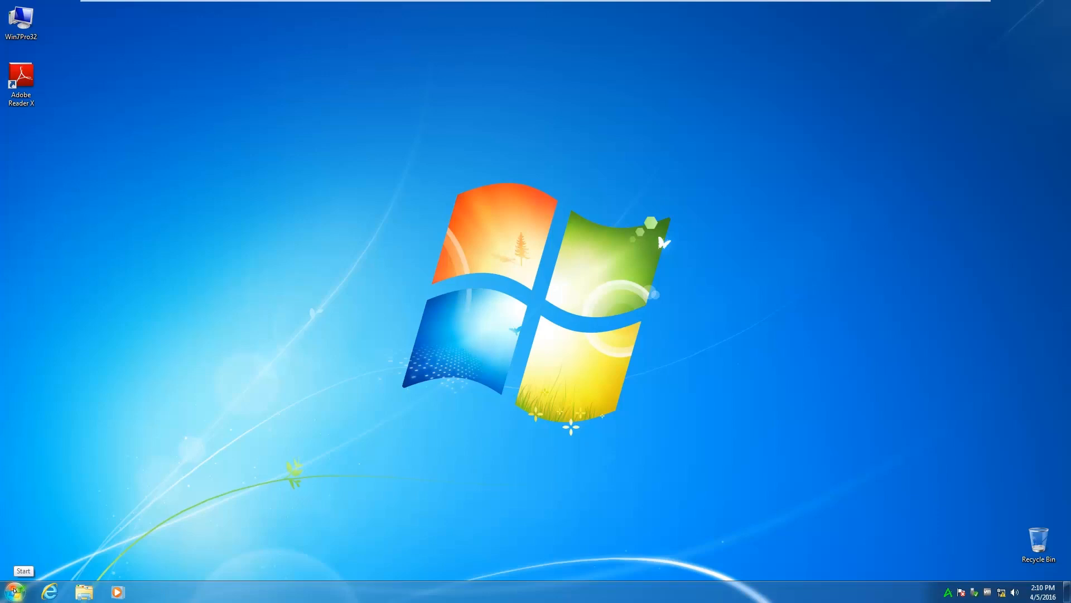
Step: Launch the MID Setup Wizard from the GENIE-2000 program group
{"action": "left_click", "coordinate": [14, 589]}
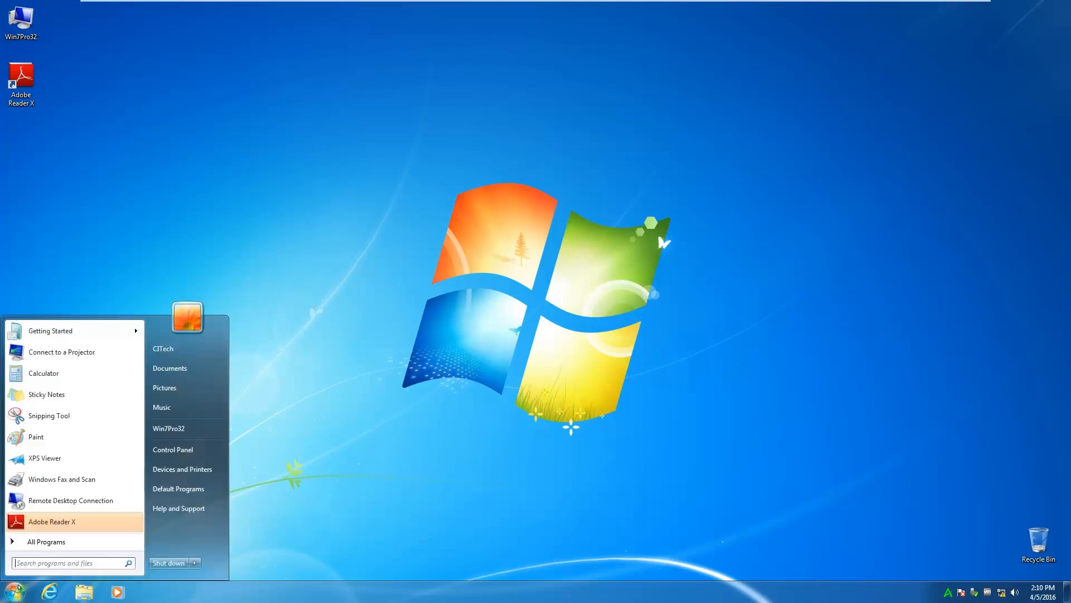
{"action": "left_click", "coordinate": [31, 542]}
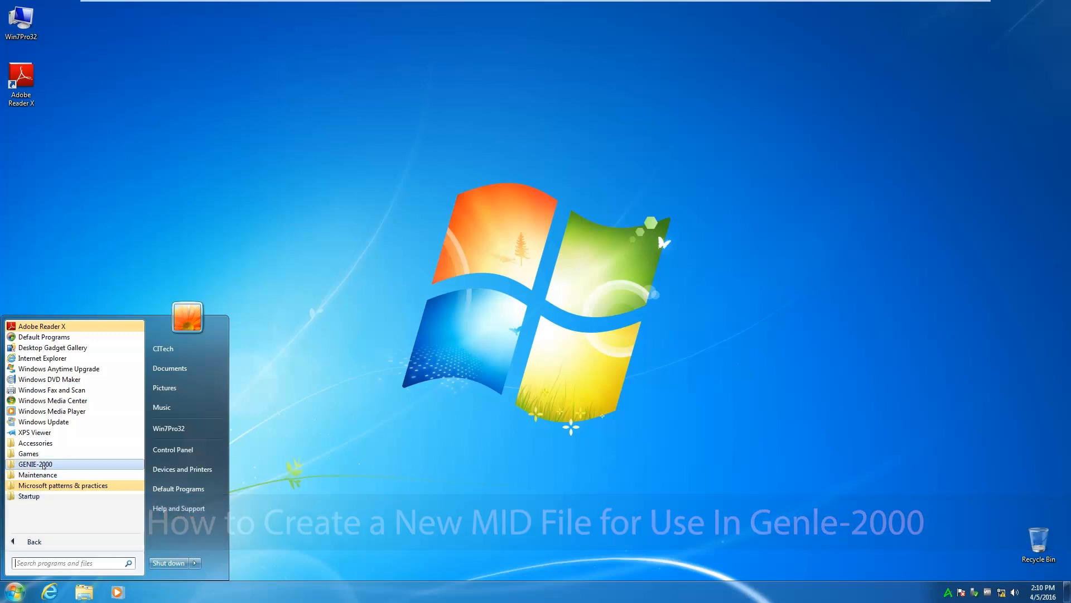
{"action": "left_click", "coordinate": [43, 464]}
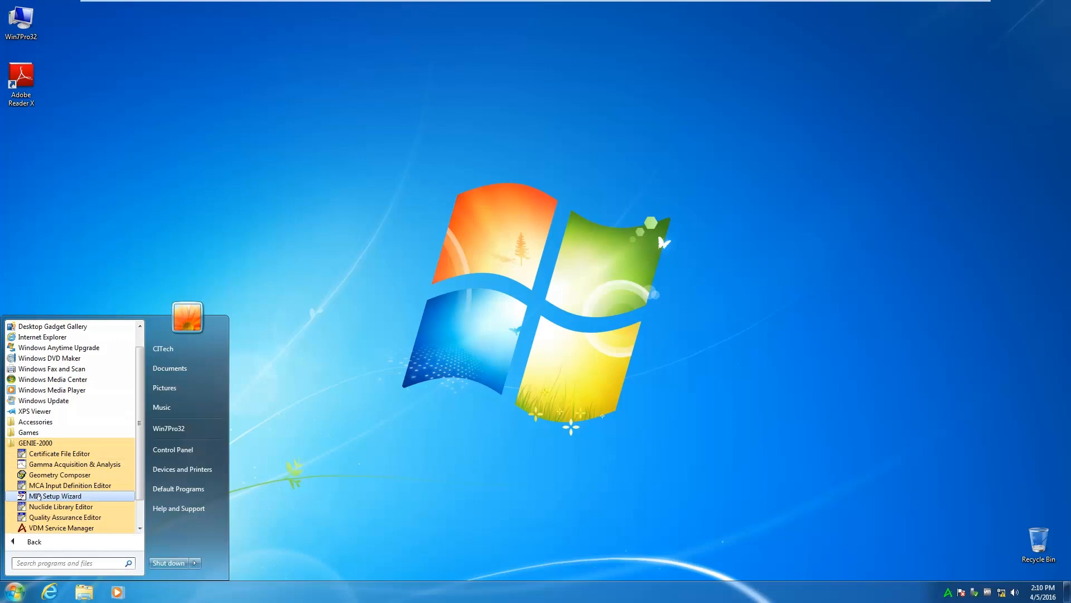
{"action": "left_click", "coordinate": [39, 495]}
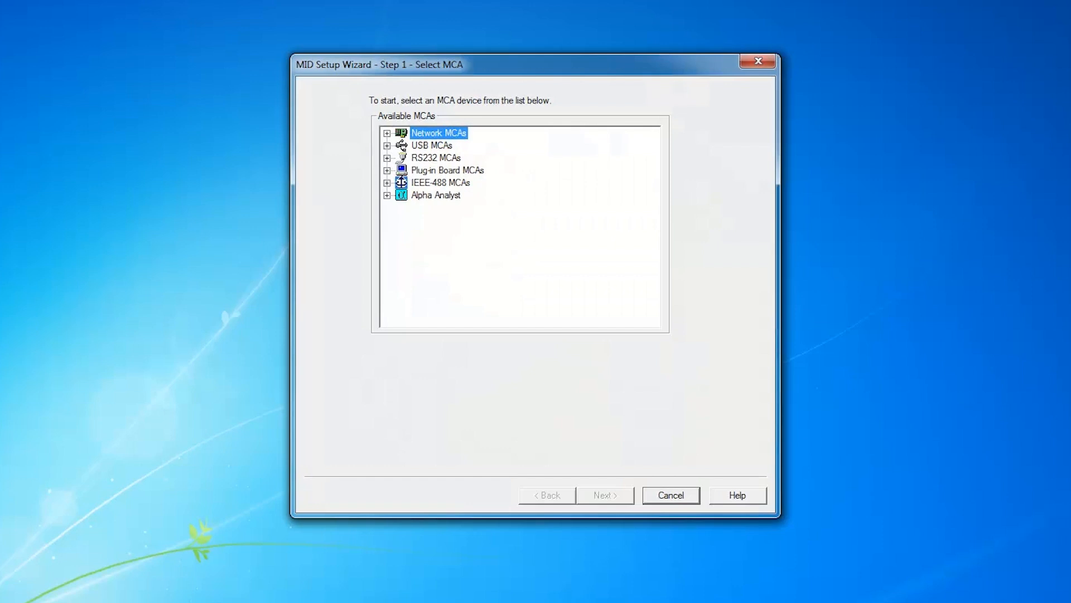
Step: Choose the I2K Simulator from the USB MCAs as the device and proceed to the MCA configuration
{"action": "left_click", "coordinate": [387, 146]}
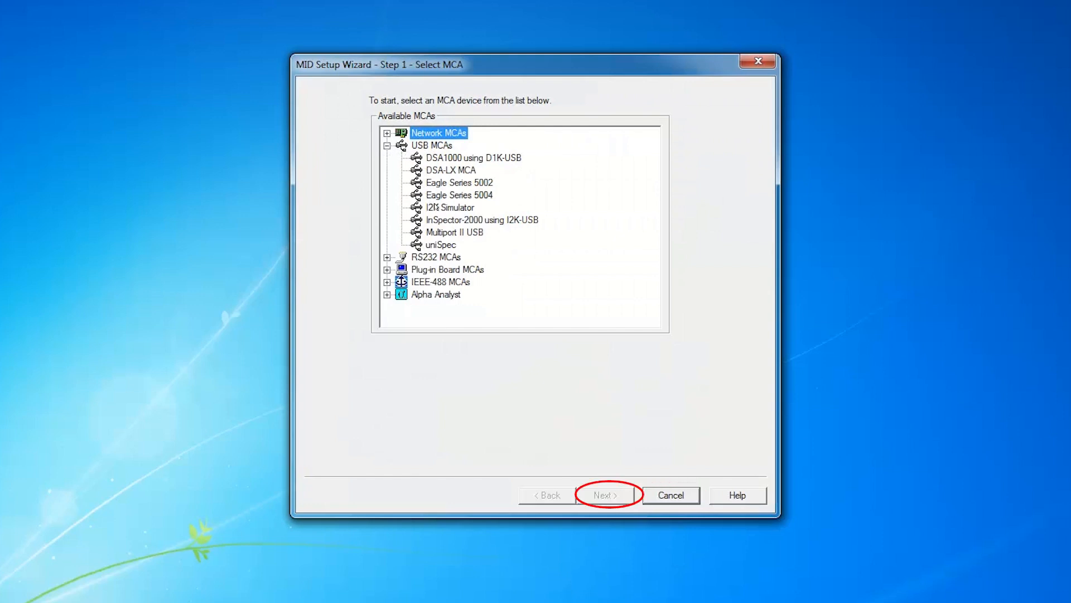
{"action": "left_click", "coordinate": [445, 208]}
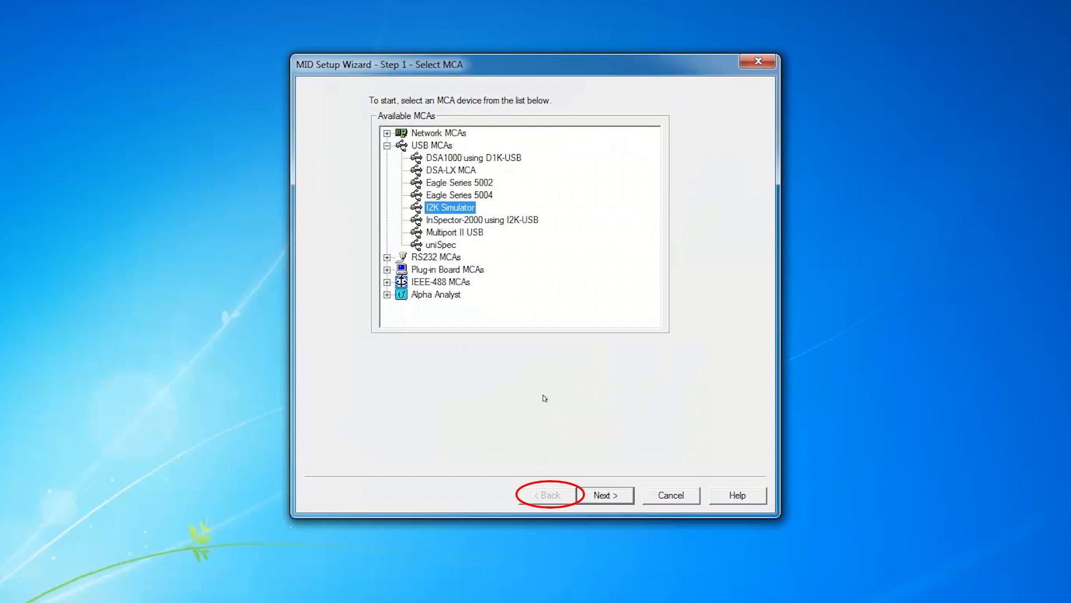
{"action": "left_click", "coordinate": [610, 496]}
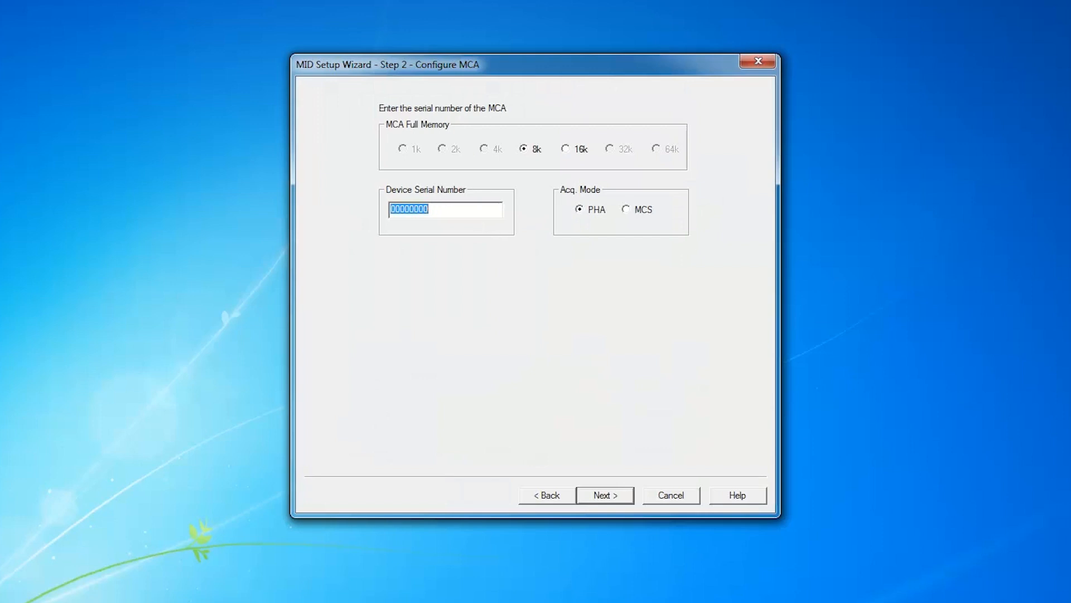
Step: Set the device serial number to 00001234 and continue to the detector configuration
{"action": "left_click", "coordinate": [440, 210]}
{"action": "left_click_drag", "start_coordinate": [428, 209], "coordinate": [387, 209]}
{"action": "type", "text": "0000"}
{"action": "type", "text": "1234"}
{"action": "left_click", "coordinate": [602, 495]}
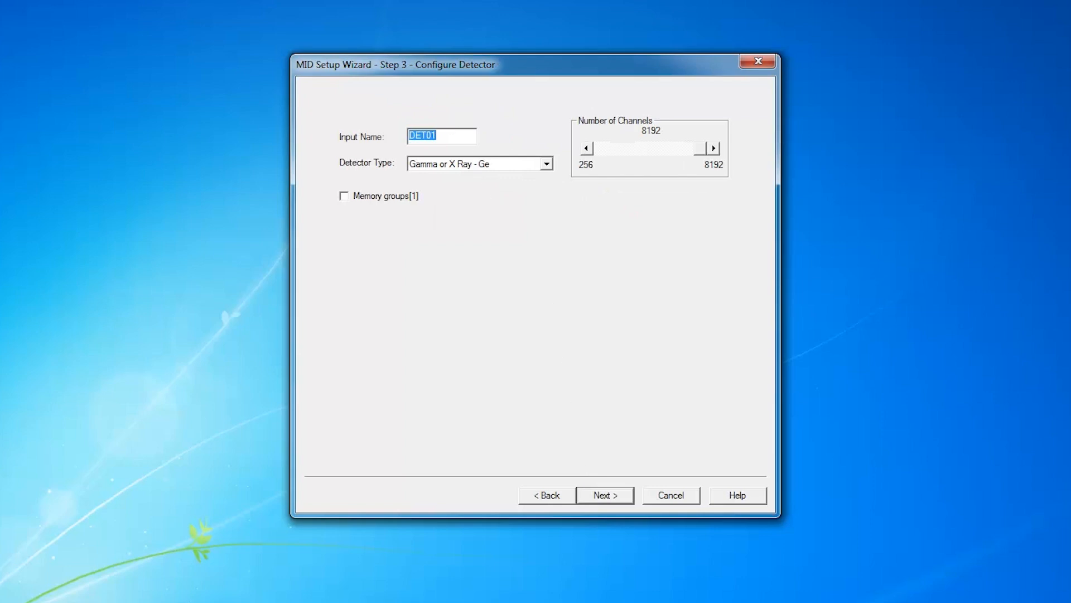
Step: Name the detector input DET1234, set the number of channels to 4096, and continue to the high voltage settings
{"action": "left_click", "coordinate": [443, 137]}
{"action": "key", "text": "BackSpace"}
{"action": "key", "text": "BackSpace"}
{"action": "type", "text": "1234"}
{"action": "left_click", "coordinate": [678, 152]}
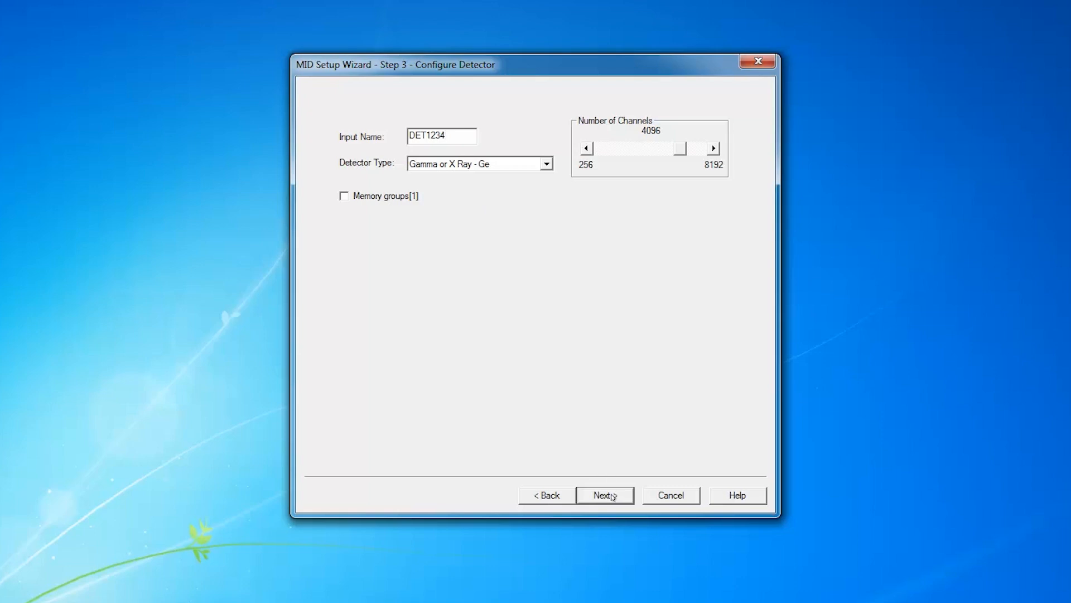
{"action": "left_click", "coordinate": [612, 496]}
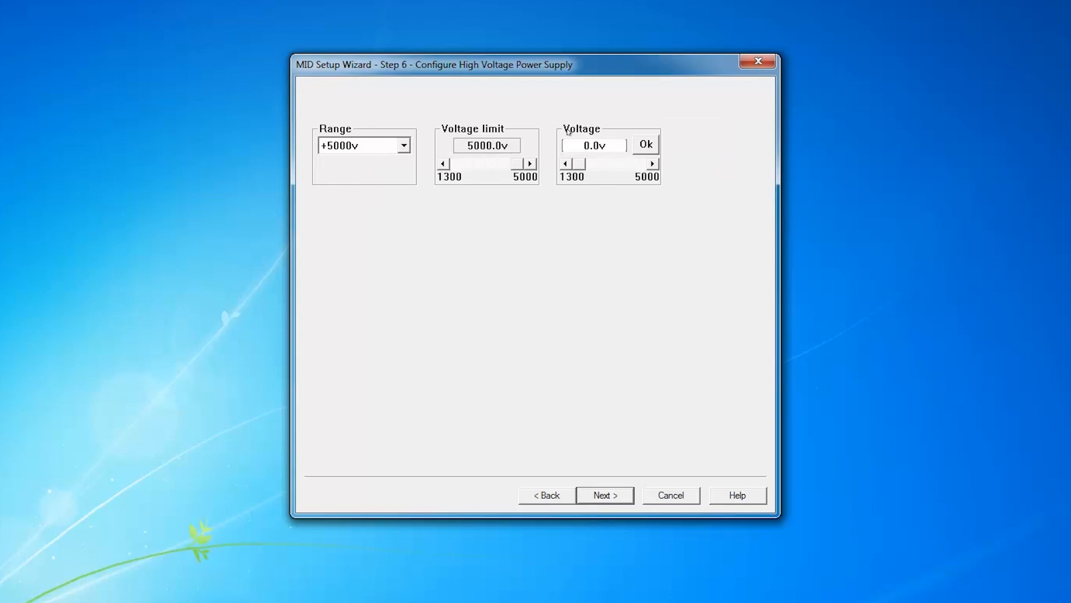
Step: Lower the high voltage power supply's voltage limit to 3000 V
{"action": "left_click", "coordinate": [500, 167]}
{"action": "left_click_drag", "start_coordinate": [516, 167], "coordinate": [479, 163]}
{"action": "left_click", "coordinate": [446, 163]}
{"action": "left_click", "coordinate": [446, 164]}
{"action": "left_click", "coordinate": [447, 164]}
{"action": "left_click", "coordinate": [447, 163]}
{"action": "left_click", "coordinate": [447, 163]}
{"action": "left_click", "coordinate": [447, 163]}
{"action": "left_click", "coordinate": [447, 164]}
{"action": "left_click", "coordinate": [446, 163]}
{"action": "left_click", "coordinate": [446, 164]}
{"action": "left_click", "coordinate": [446, 163]}
{"action": "left_click", "coordinate": [446, 164]}
{"action": "left_click", "coordinate": [447, 164]}
{"action": "left_click", "coordinate": [447, 164]}
{"action": "left_click", "coordinate": [446, 164]}
{"action": "left_click", "coordinate": [445, 163]}
{"action": "left_click", "coordinate": [444, 163]}
{"action": "left_click", "coordinate": [444, 162]}
{"action": "left_click", "coordinate": [444, 163]}
Step: Set the detector's high voltage to 2998.8 V, apply it, and continue to the summary
{"action": "left_click_drag", "start_coordinate": [587, 163], "coordinate": [643, 166]}
{"action": "left_click", "coordinate": [647, 146]}
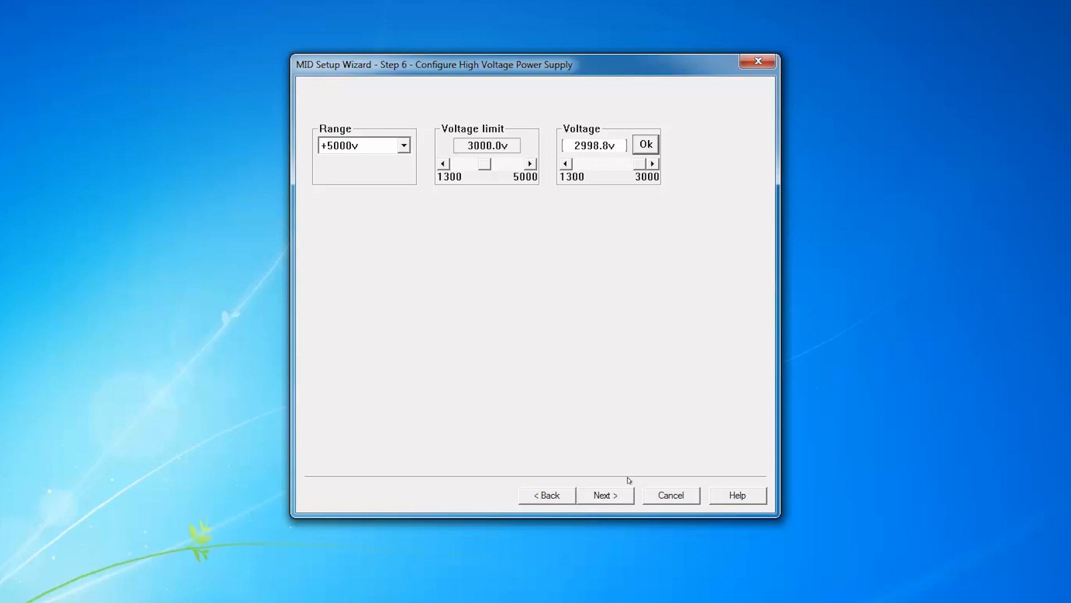
{"action": "left_click", "coordinate": [623, 496]}
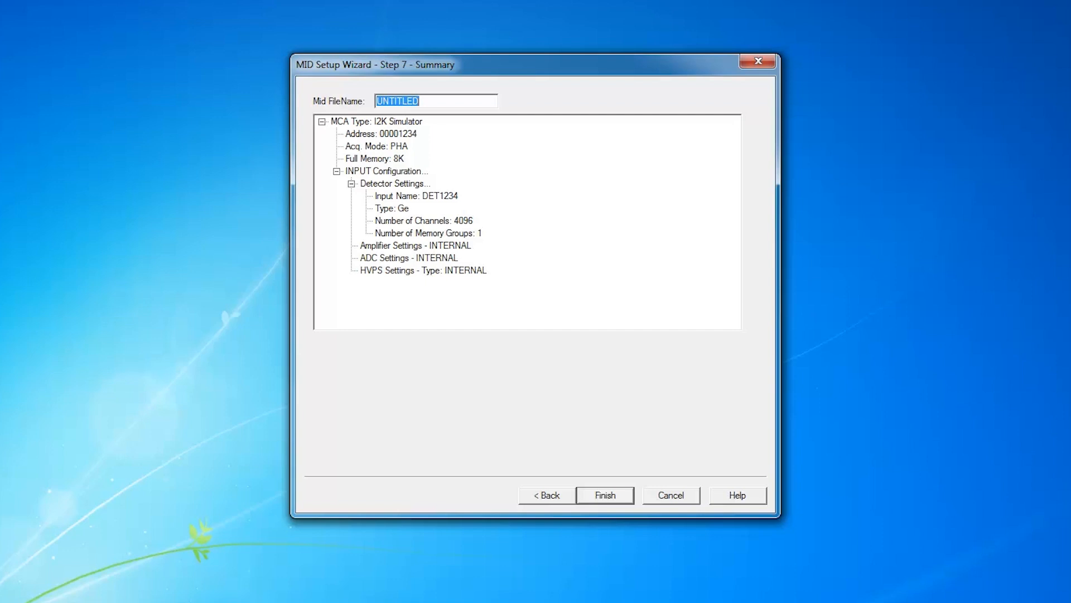
Step: Name the MID file DET1234 and finish the wizard, declining to overwrite the existing file or define another input
{"action": "type", "text": "DET1234"}
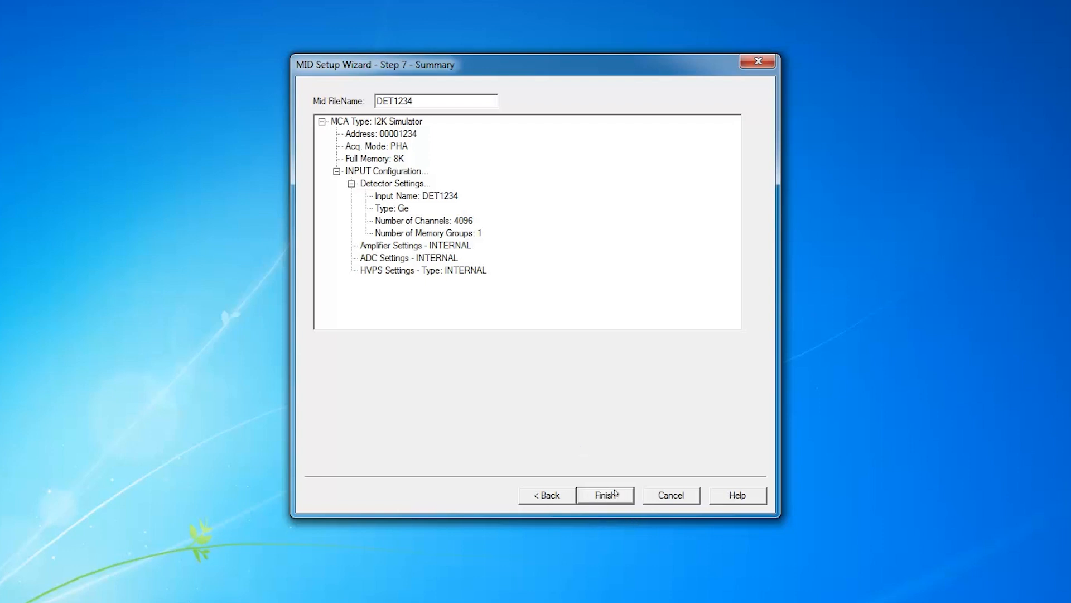
{"action": "left_click", "coordinate": [615, 494]}
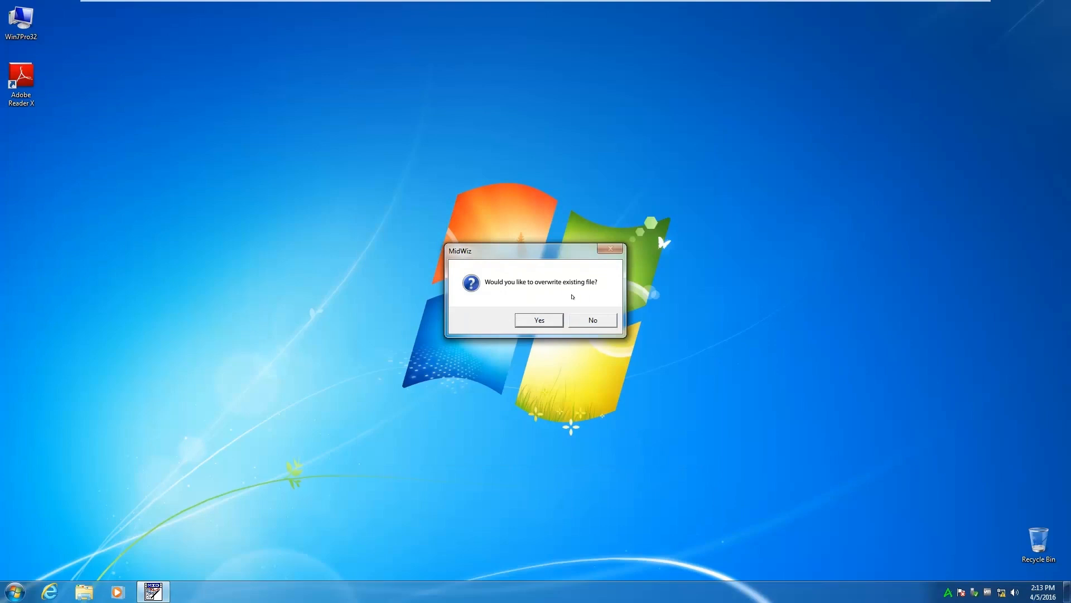
{"action": "left_click", "coordinate": [588, 321]}
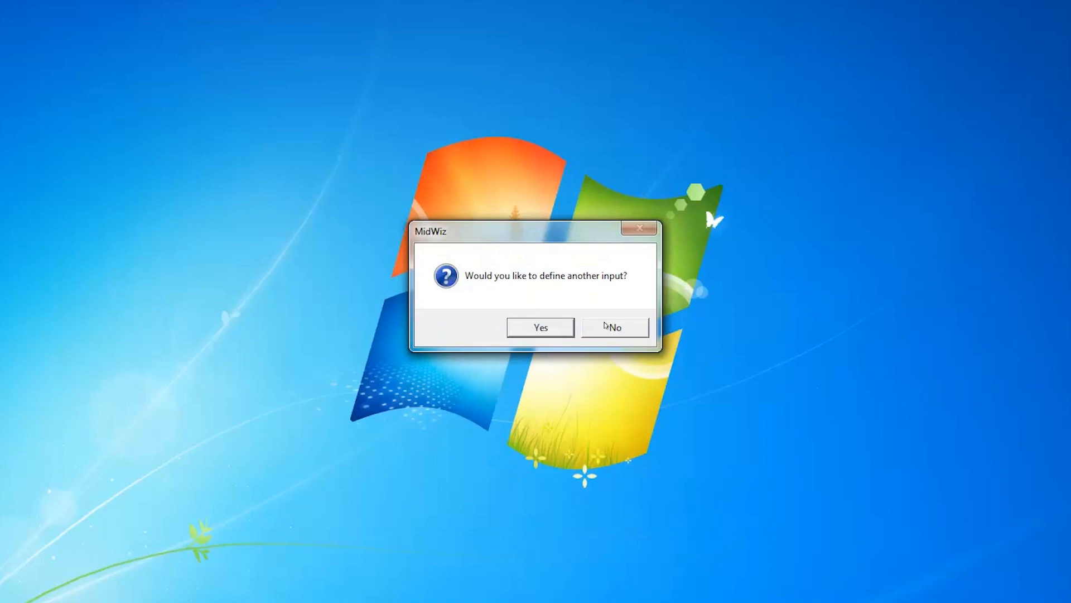
{"action": "left_click", "coordinate": [608, 326]}
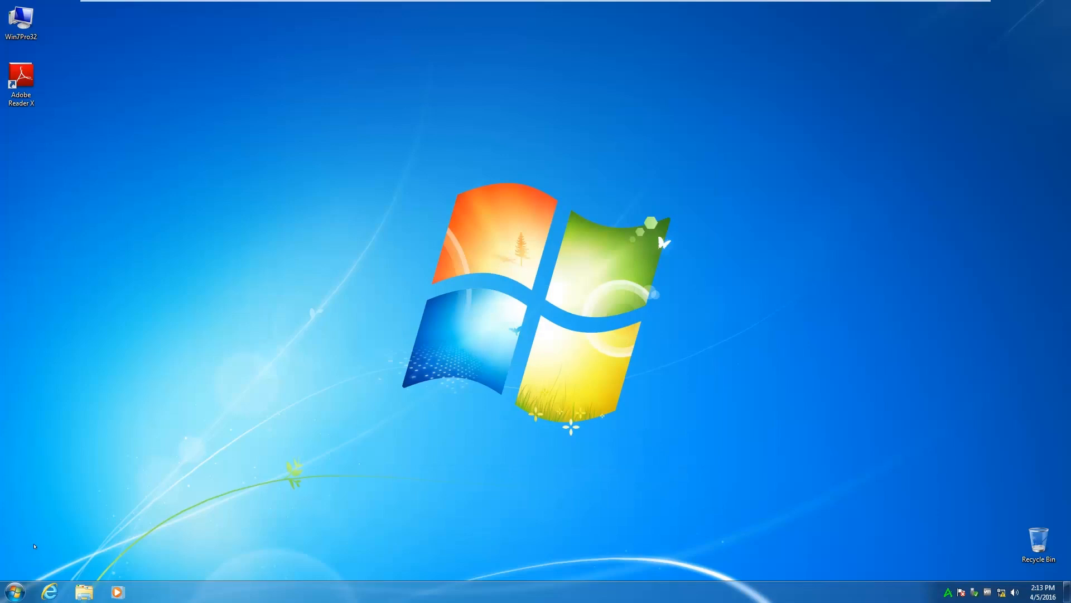
Step: Launch Gamma Acquisition & Analysis from the GENIE-2000 program group
{"action": "left_click", "coordinate": [12, 585]}
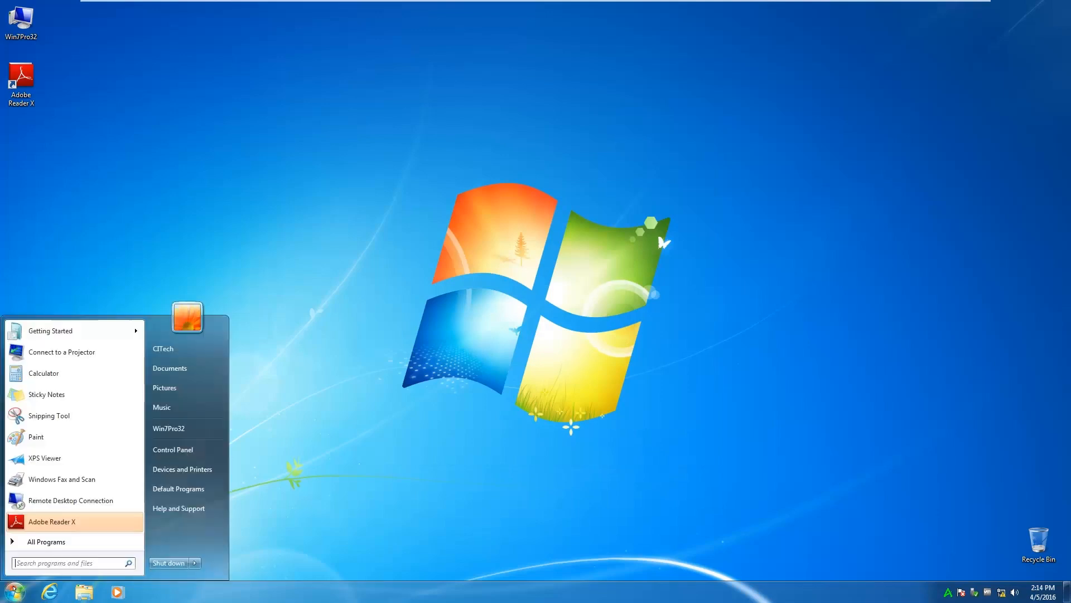
{"action": "left_click", "coordinate": [45, 541]}
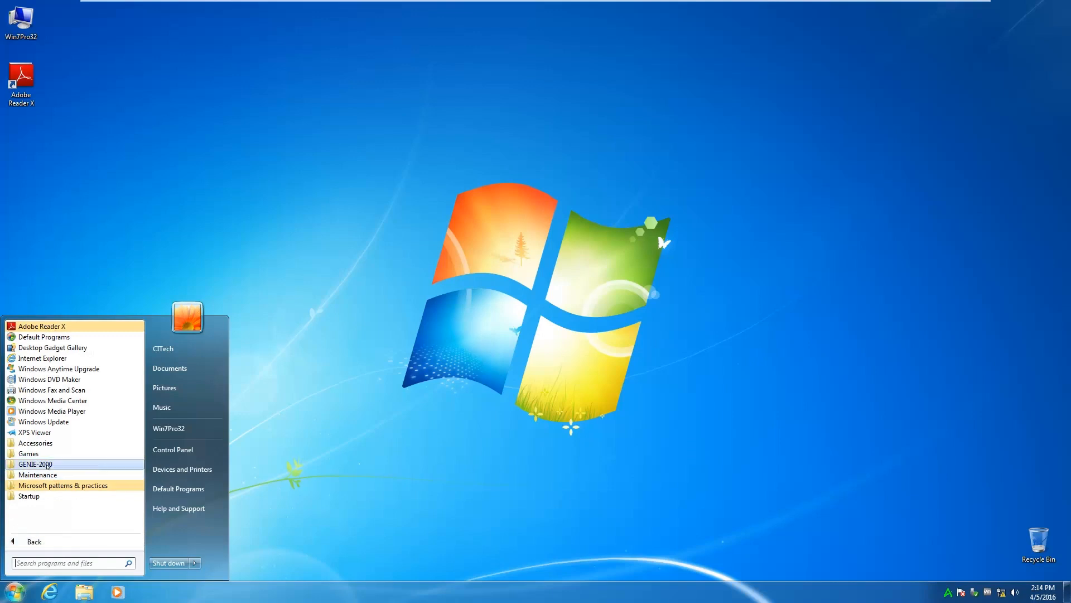
{"action": "left_click", "coordinate": [48, 464]}
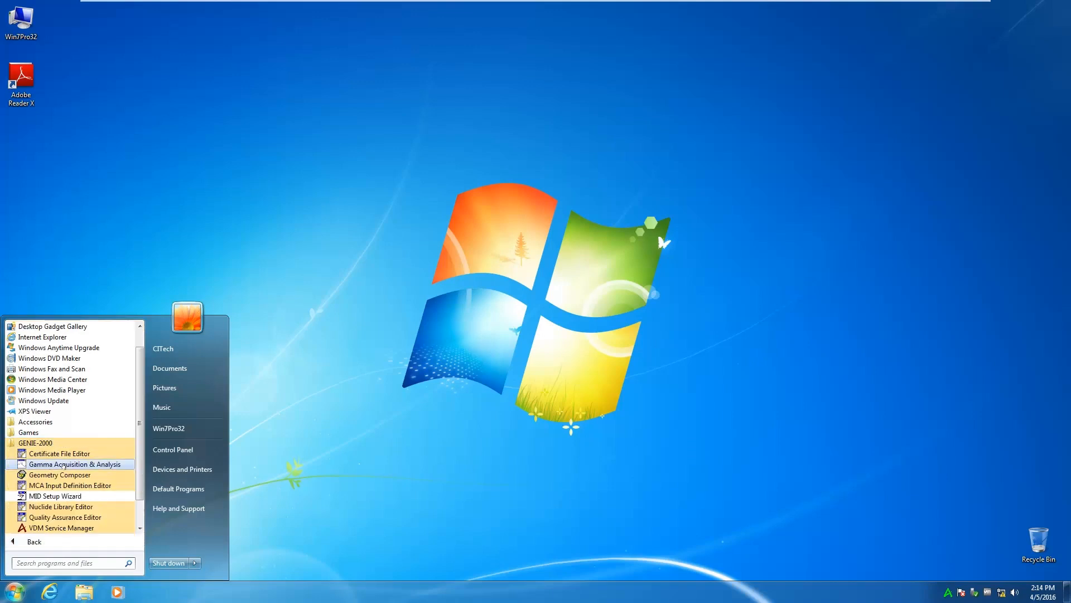
{"action": "left_click", "coordinate": [62, 464]}
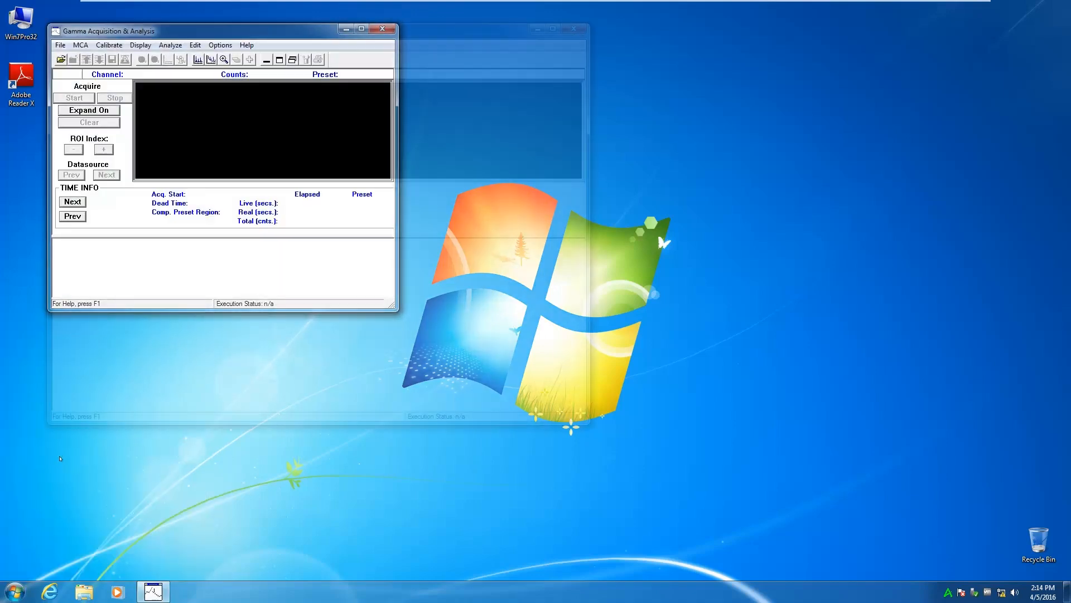
Step: Open the detector DET1234 as the datasource
{"action": "left_click", "coordinate": [61, 45]}
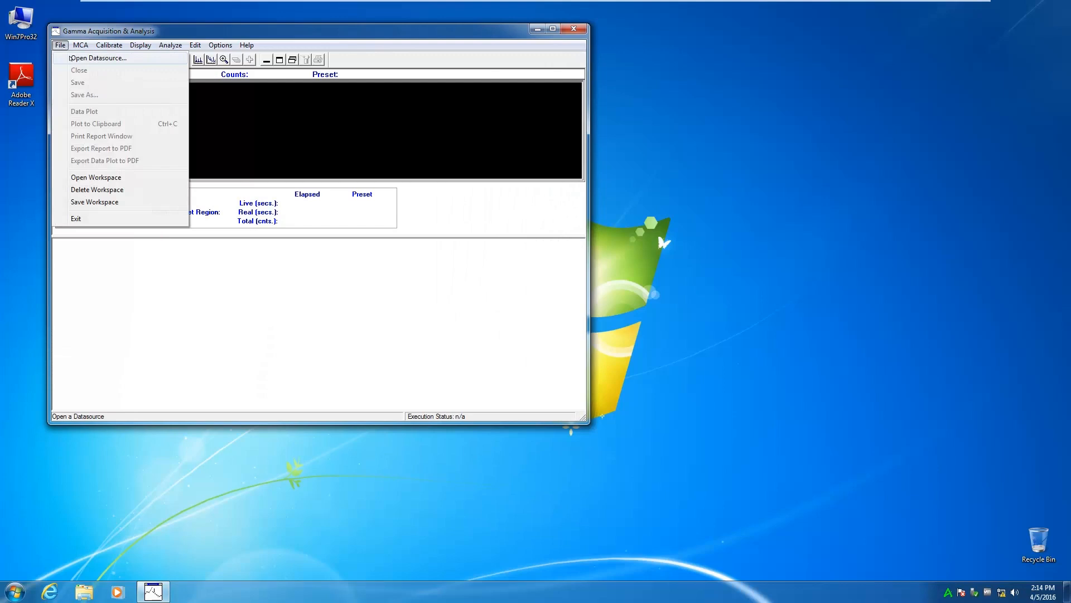
{"action": "left_click", "coordinate": [69, 58]}
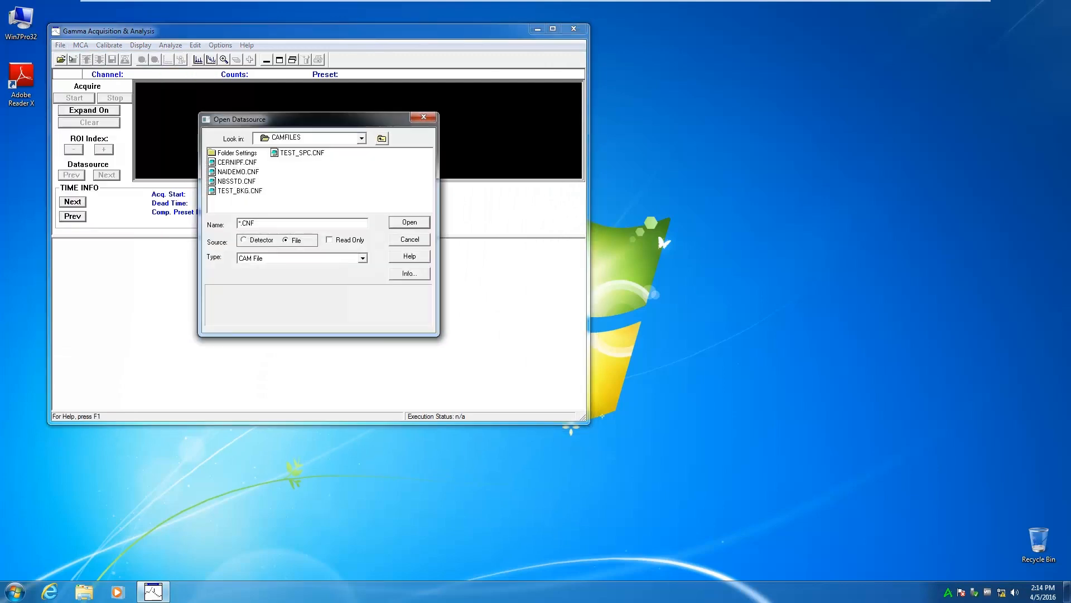
{"action": "left_click", "coordinate": [243, 240]}
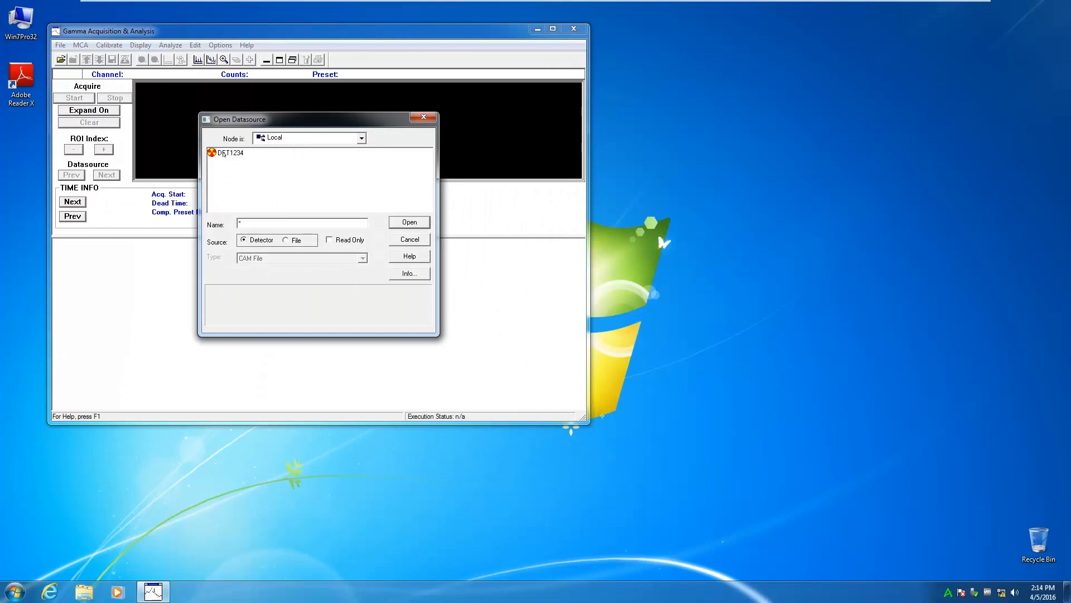
{"action": "left_click", "coordinate": [223, 154]}
{"action": "left_click", "coordinate": [409, 222]}
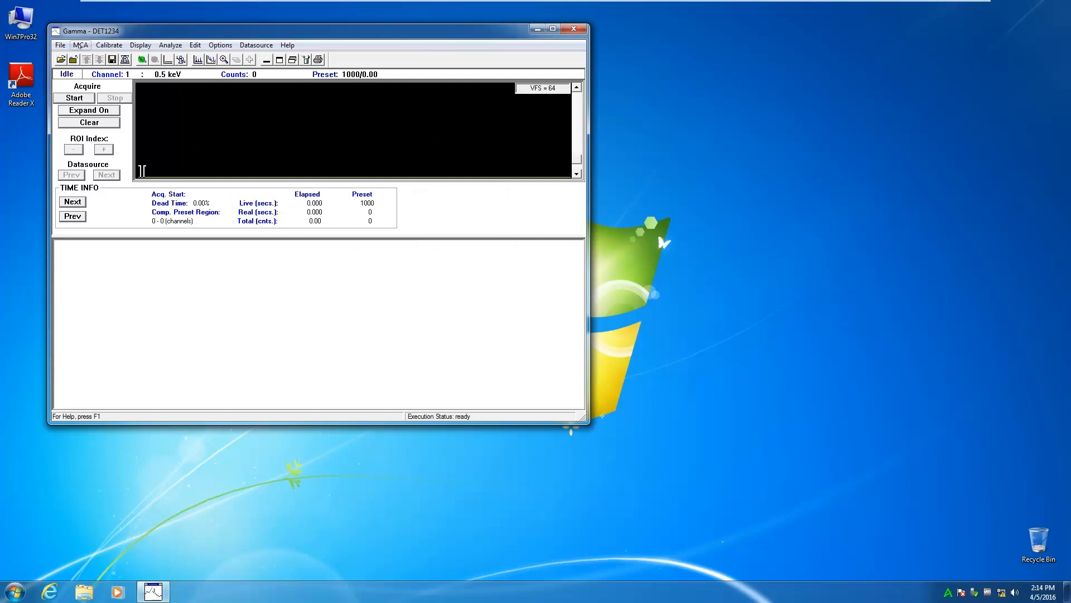
Step: Open the MCA adjustments for the high voltage power supply and switch its status to On
{"action": "left_click", "coordinate": [81, 45]}
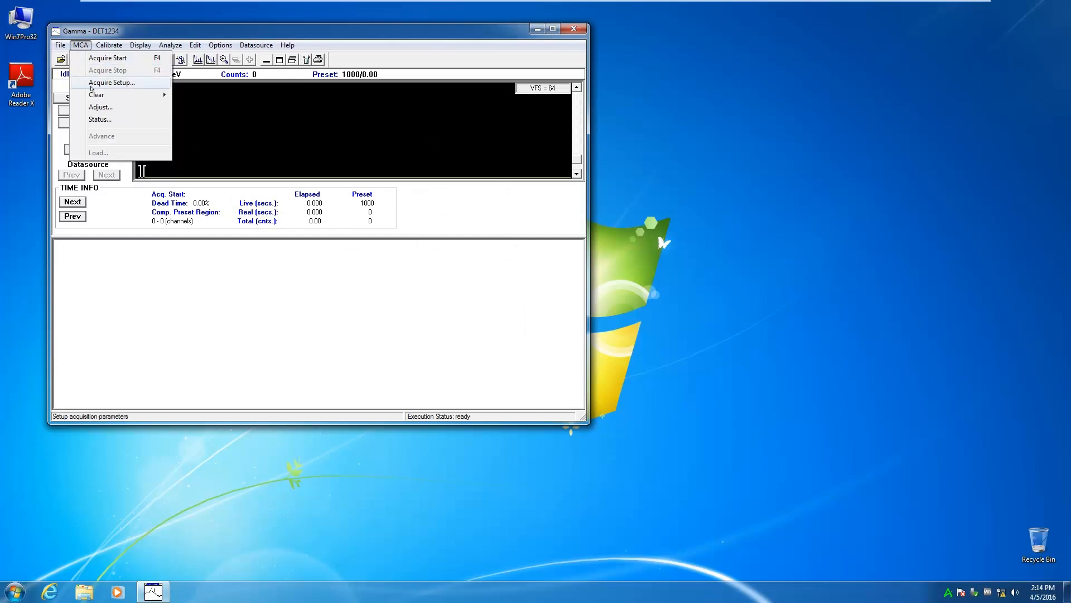
{"action": "left_click", "coordinate": [94, 108]}
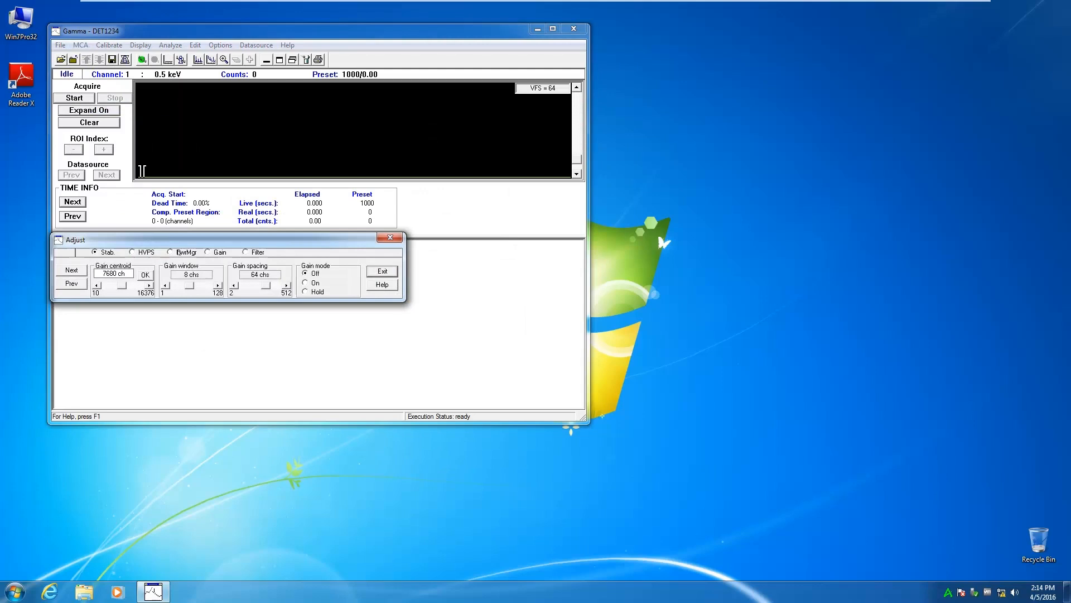
{"action": "left_click", "coordinate": [132, 253]}
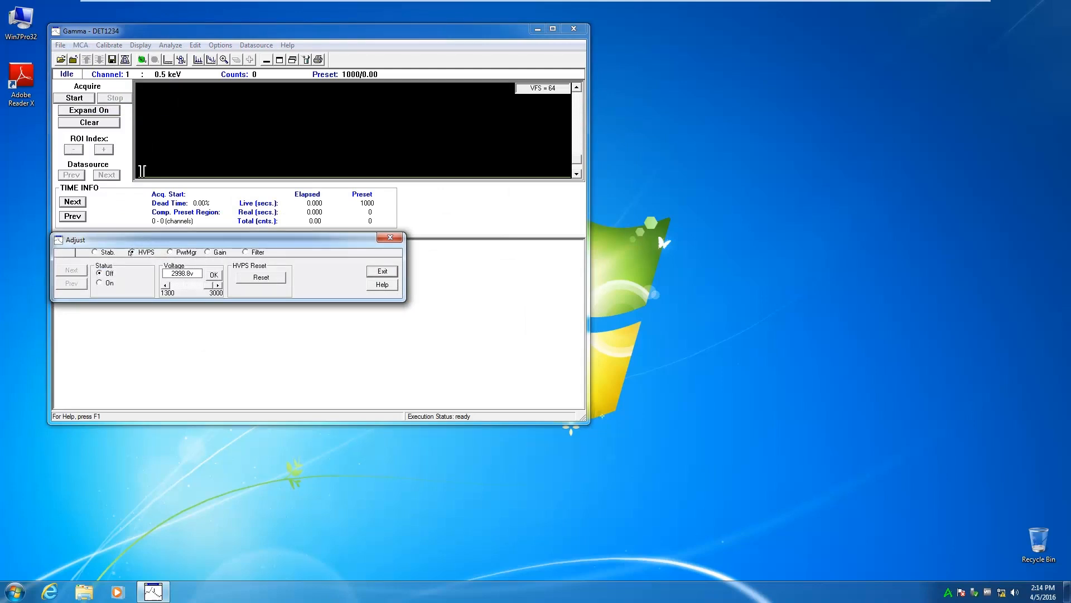
{"action": "left_click", "coordinate": [99, 282]}
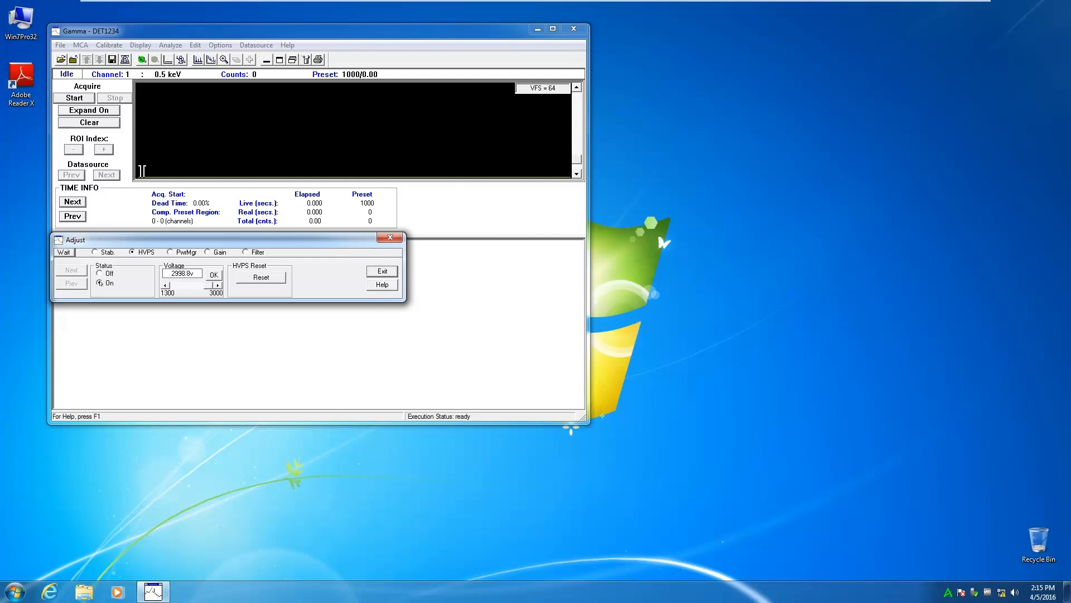